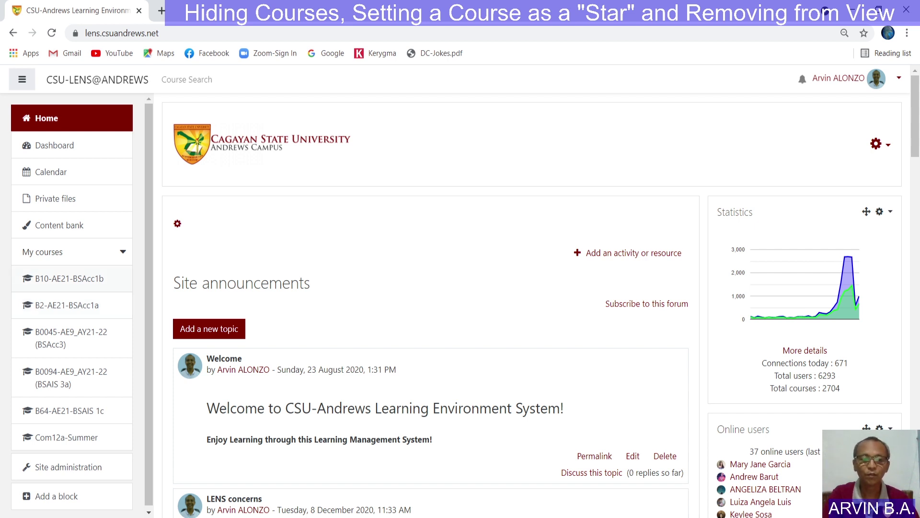
Set B10-AE21-BSAcc1b's course visibility to Hide, save, and return to the CSU-LENS home page
click(69, 278)
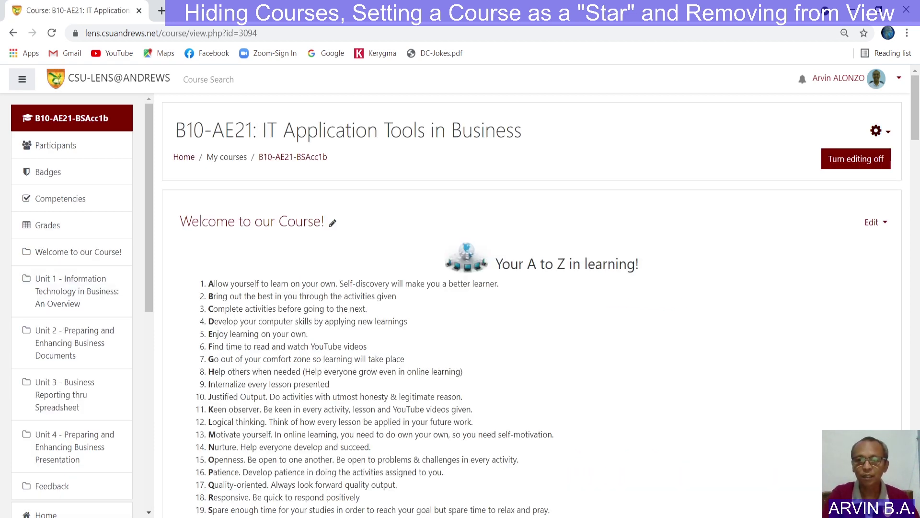
click(879, 131)
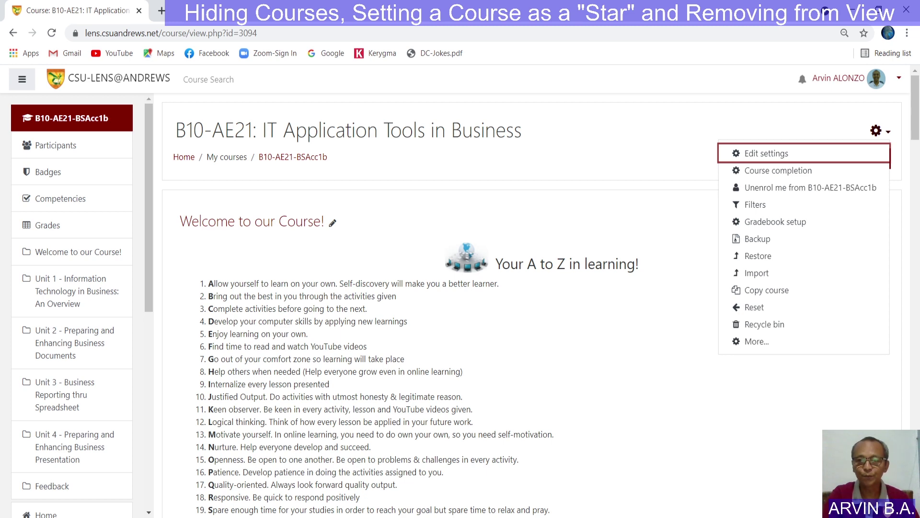
click(766, 153)
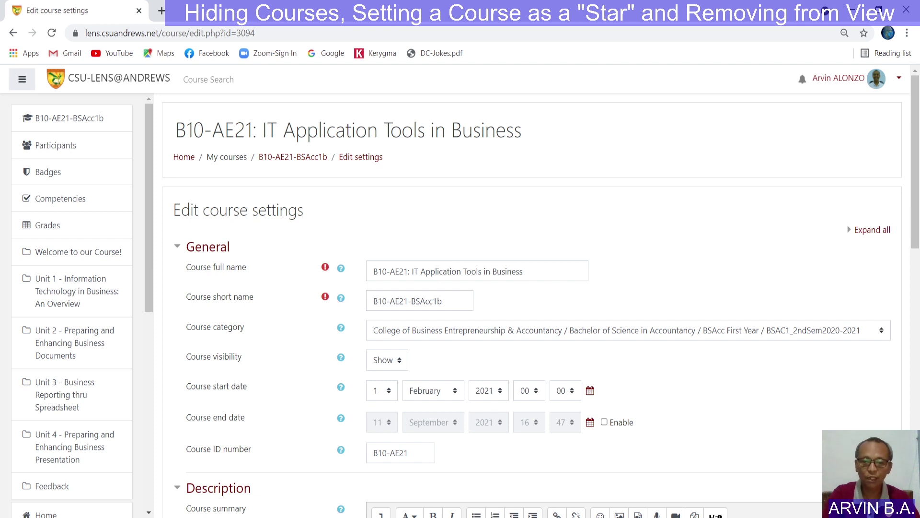
scroll(540, 306, down, 3)
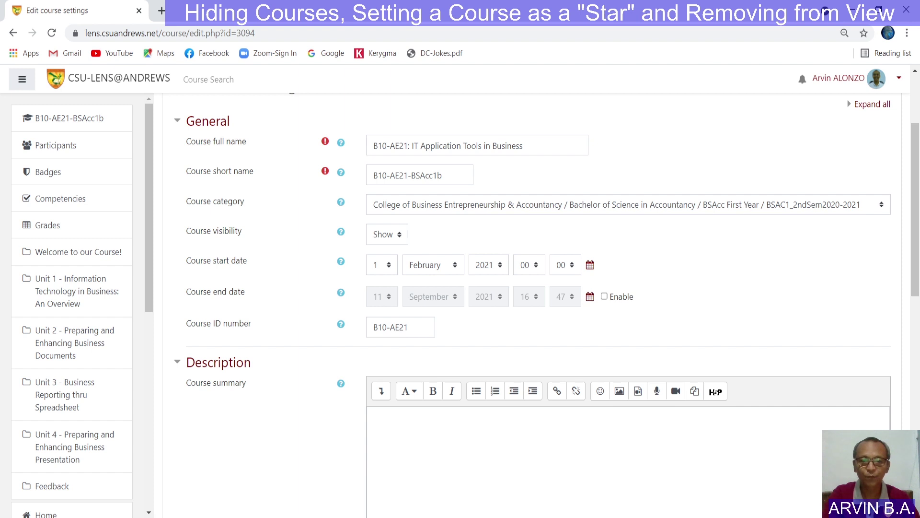
click(387, 234)
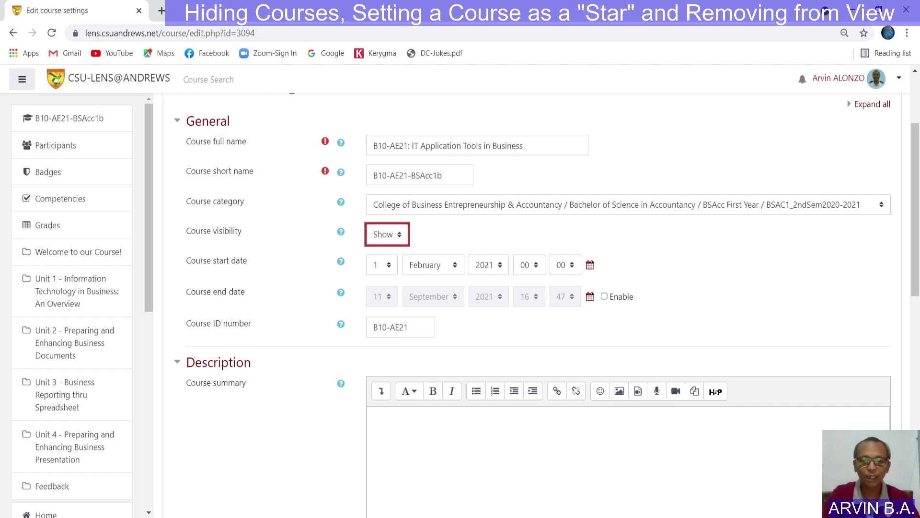
key(Up)
scroll(541, 306, down, 12)
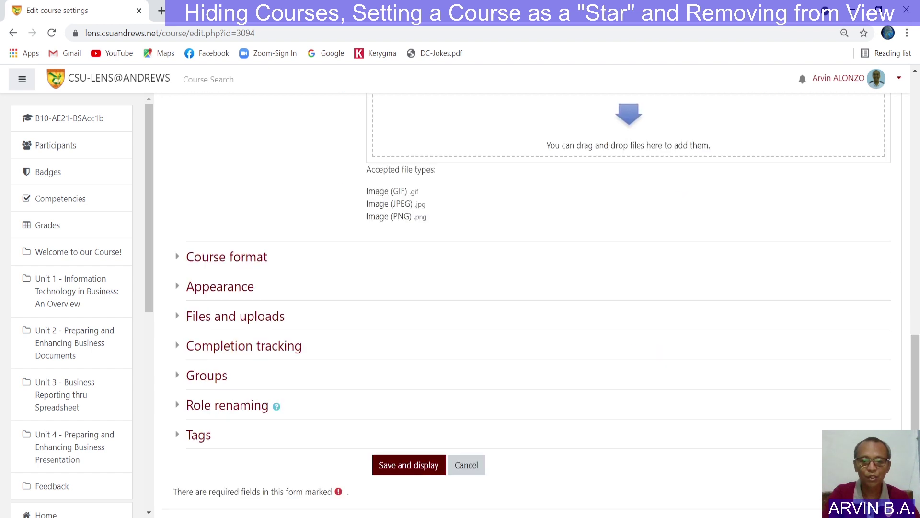
click(409, 465)
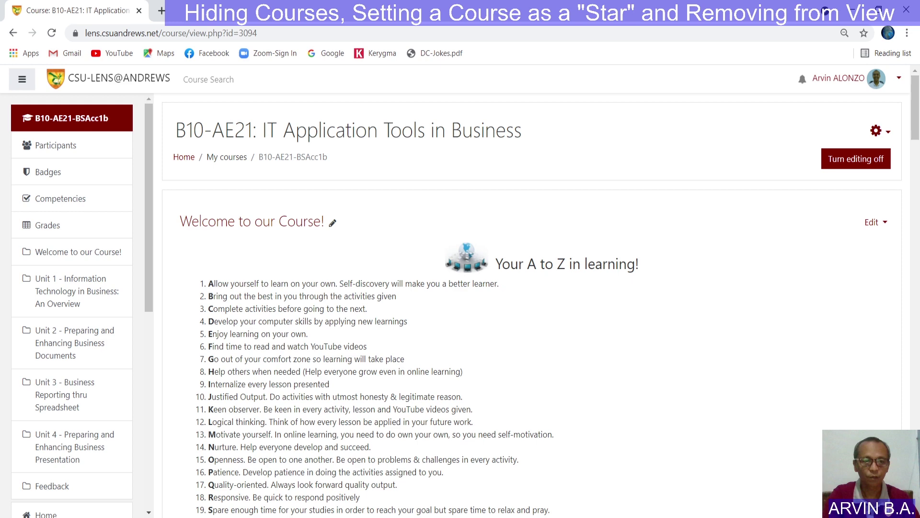
click(119, 78)
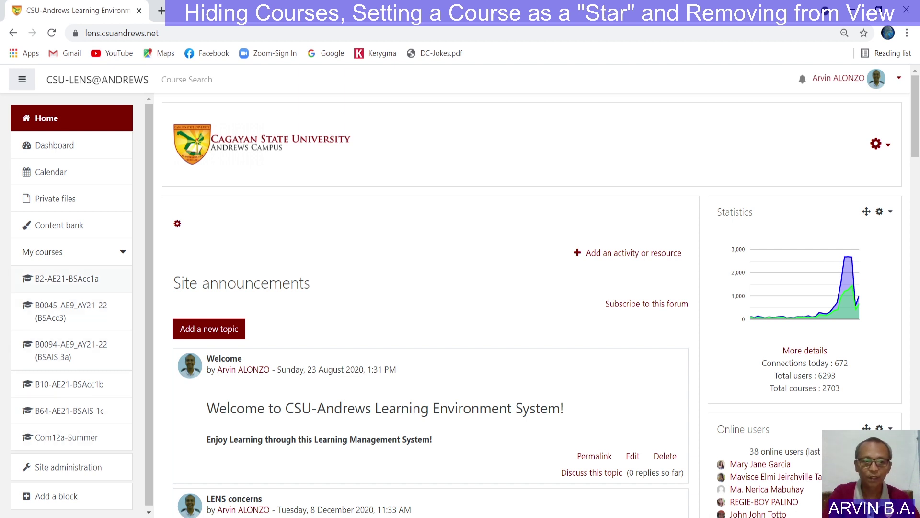
Set B2-AE21-BSAcc1a's course visibility to Hide, save, and return to the CSU-LENS home page
click(67, 278)
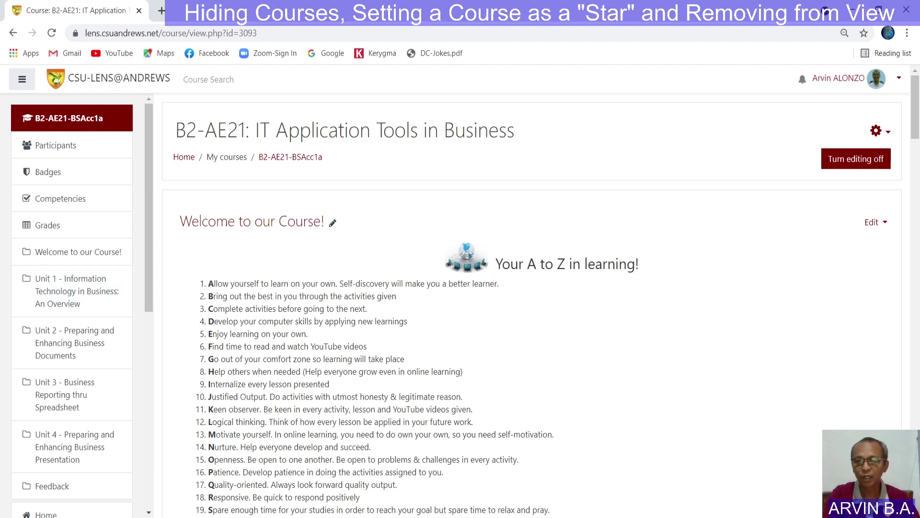
click(876, 130)
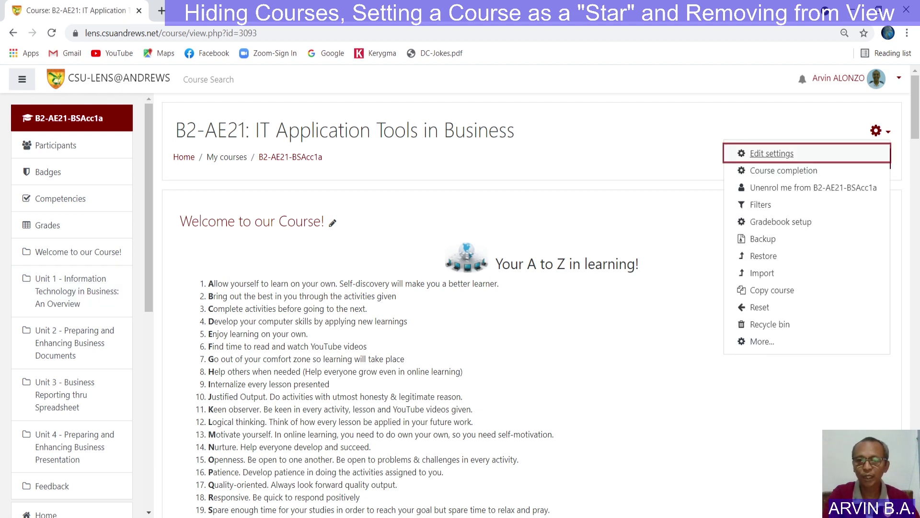
key(Return)
click(387, 360)
key(Down)
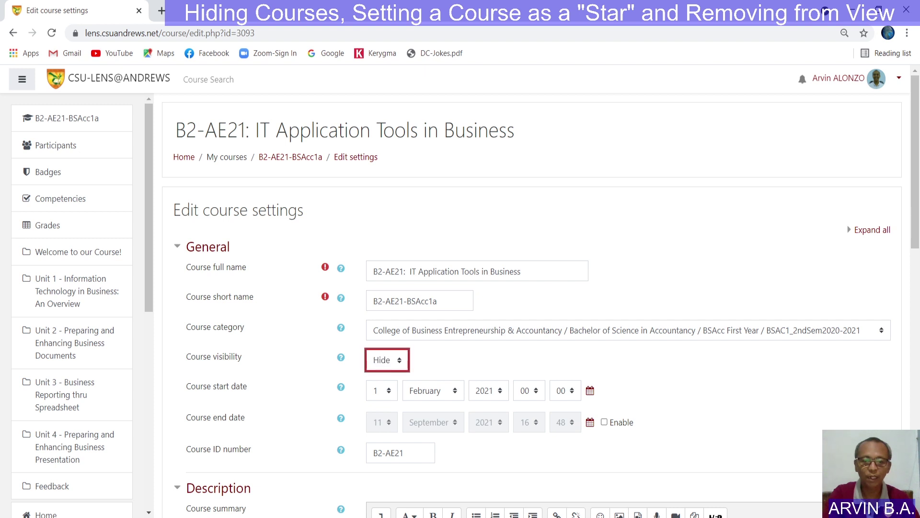
scroll(541, 305, down, 15)
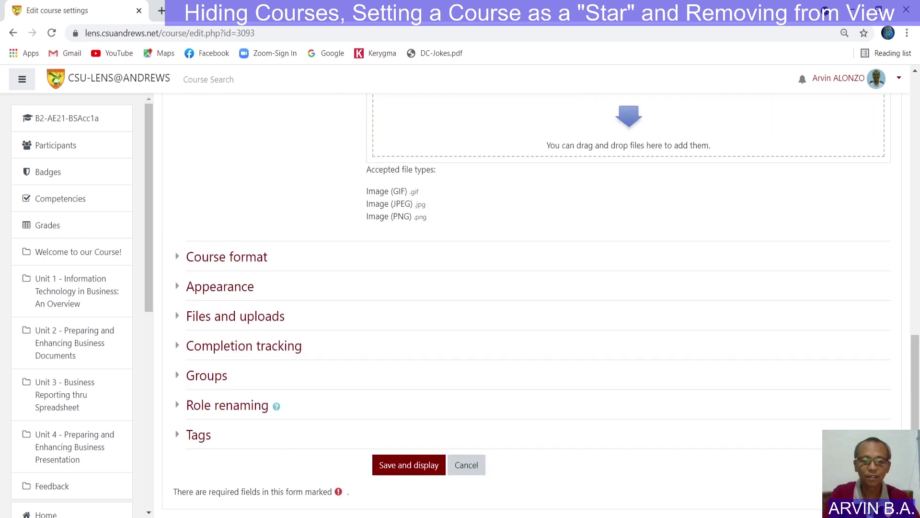
click(409, 465)
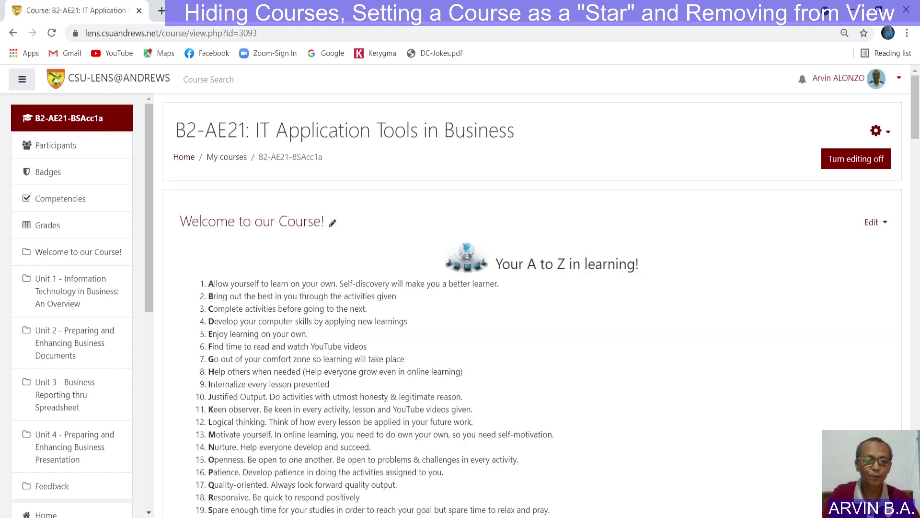
click(108, 79)
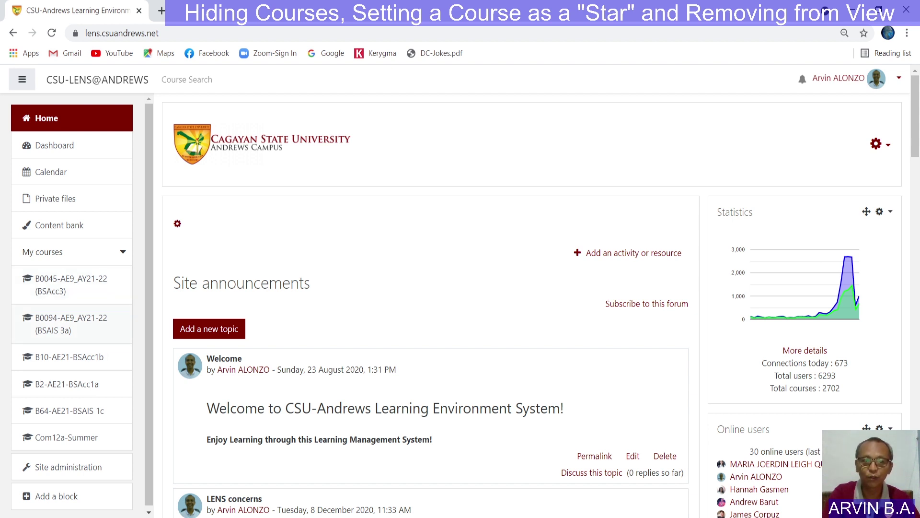
Go to the Dashboard and scroll down to the Course overview block's course cards
click(54, 145)
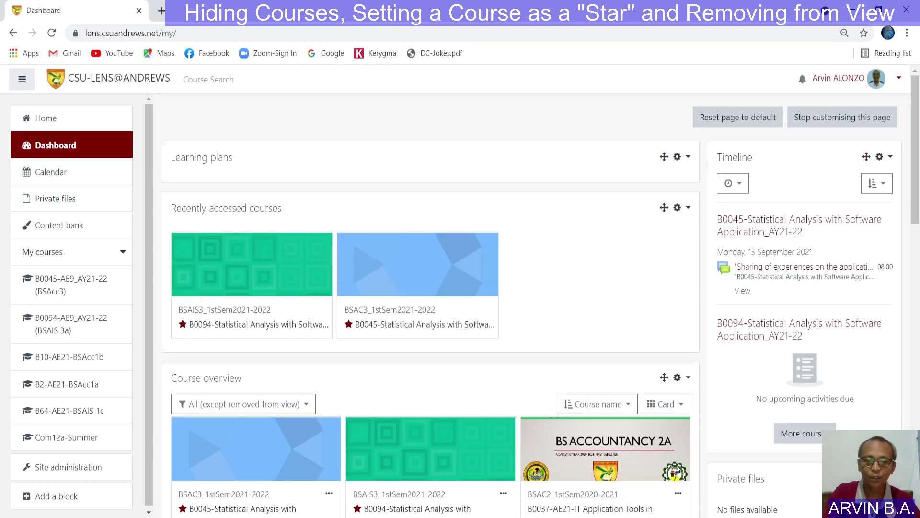
scroll(431, 287, down, 3)
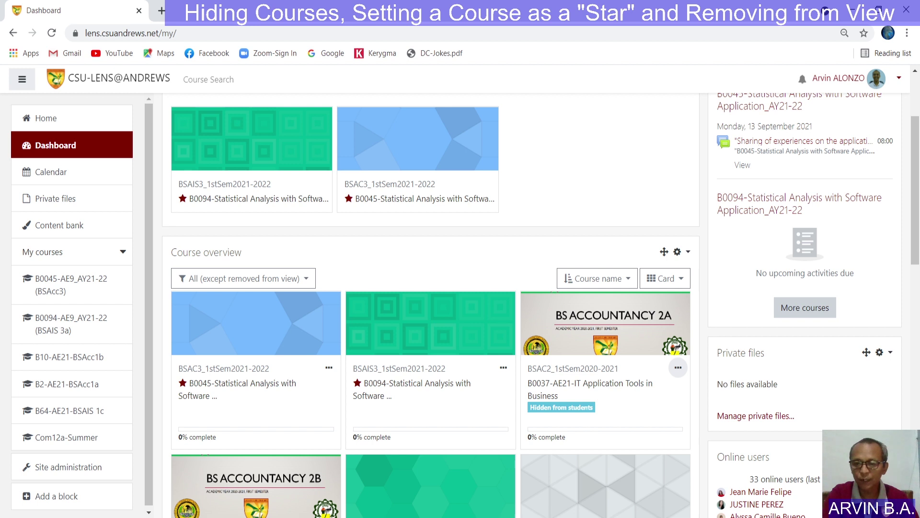
click(678, 368)
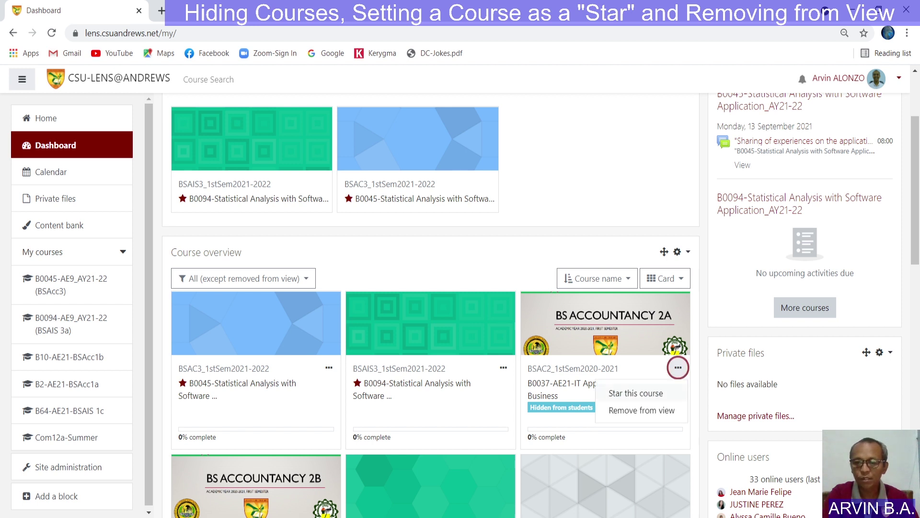
key(Return)
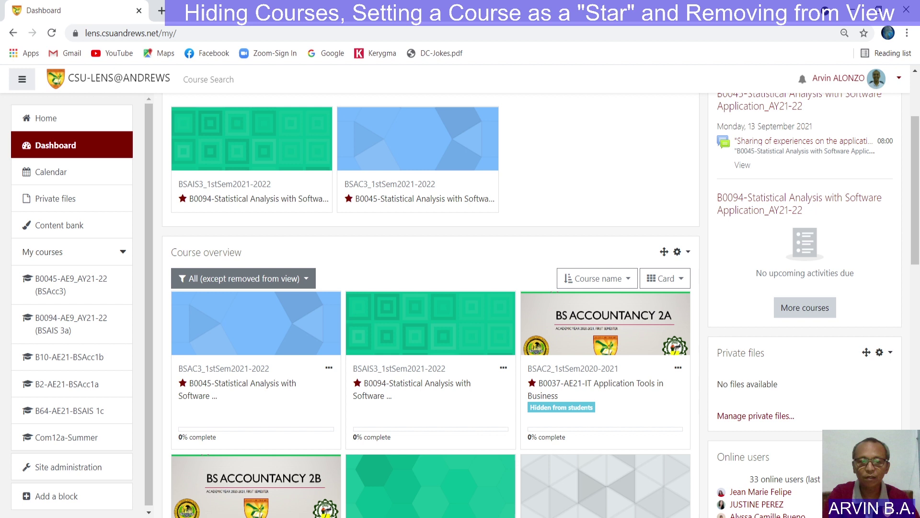
click(243, 278)
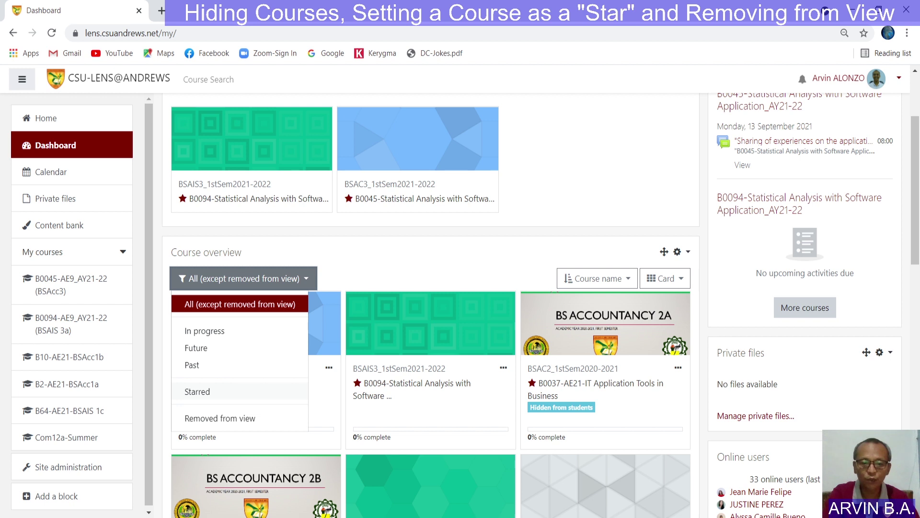
click(197, 392)
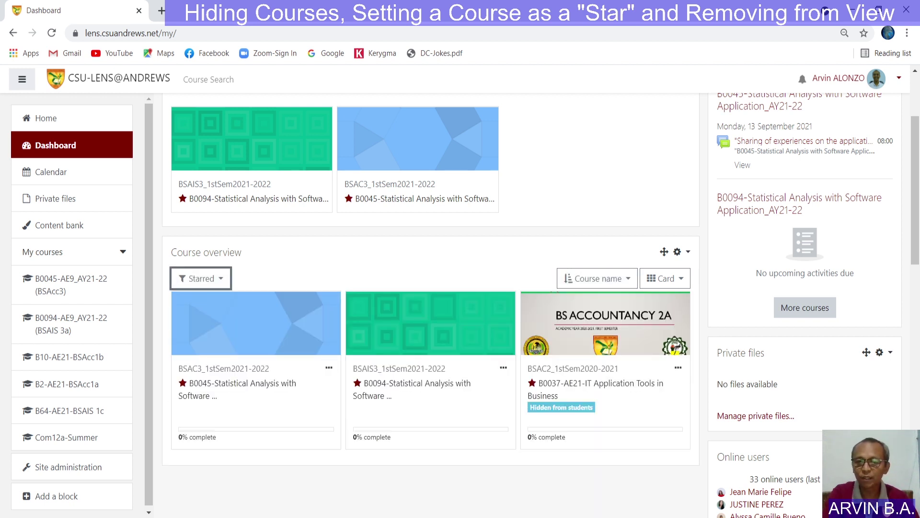
key(Return)
key(Up)
key(Up)
key(Up)
key(Up)
key(Return)
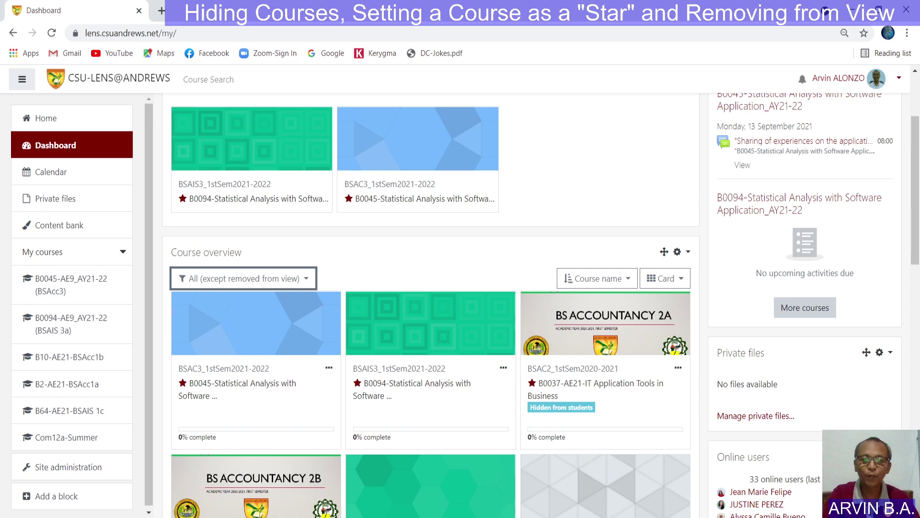
scroll(430, 307, down, 4)
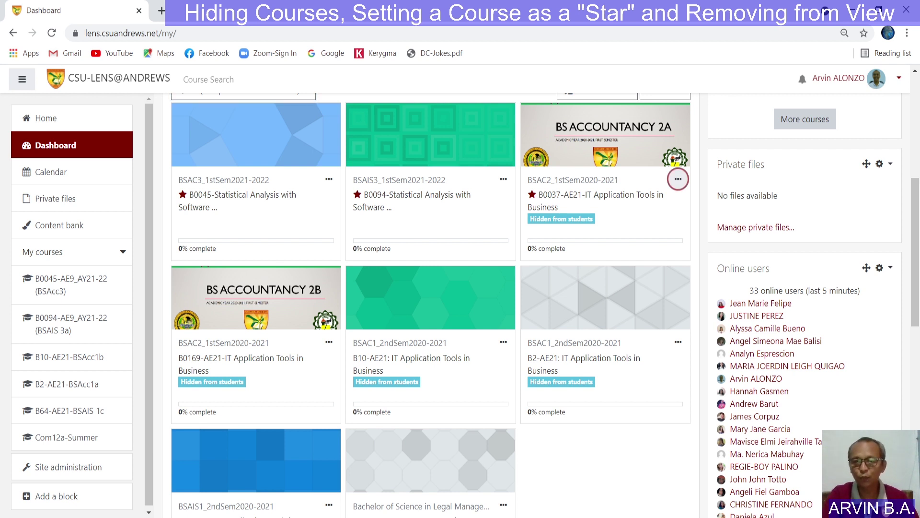
Remove the B0037, B0169 and B10-AE21 courses from view
click(678, 179)
click(642, 222)
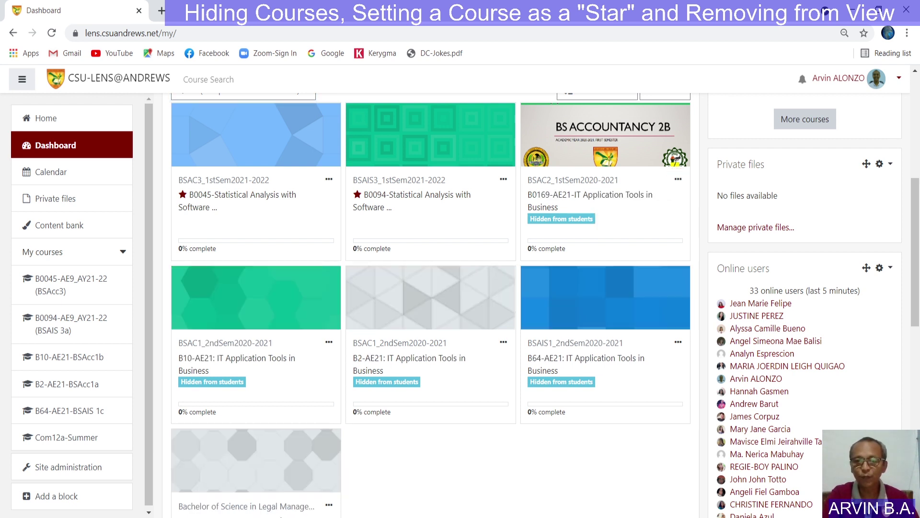
click(678, 179)
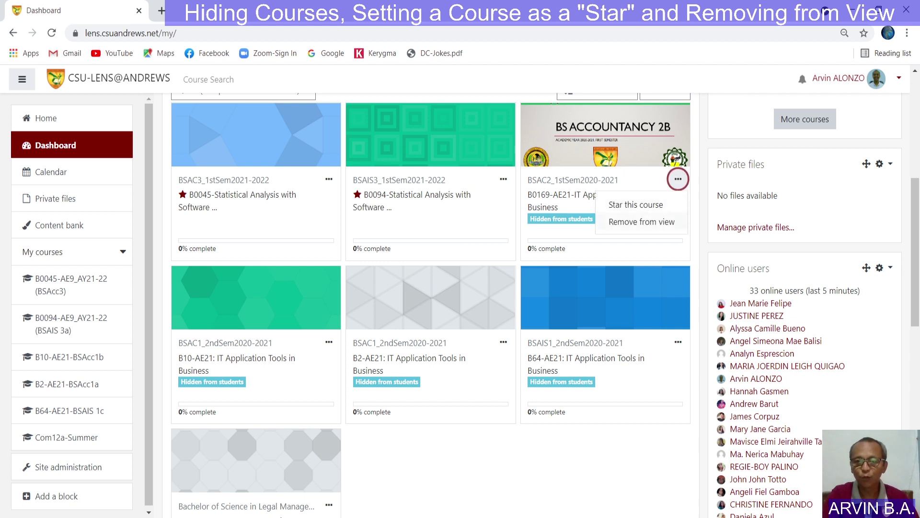
click(642, 221)
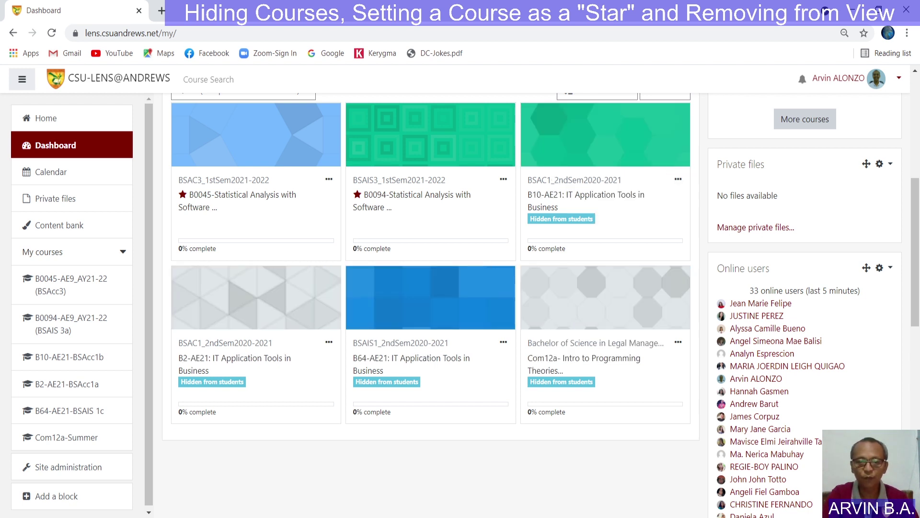
click(678, 179)
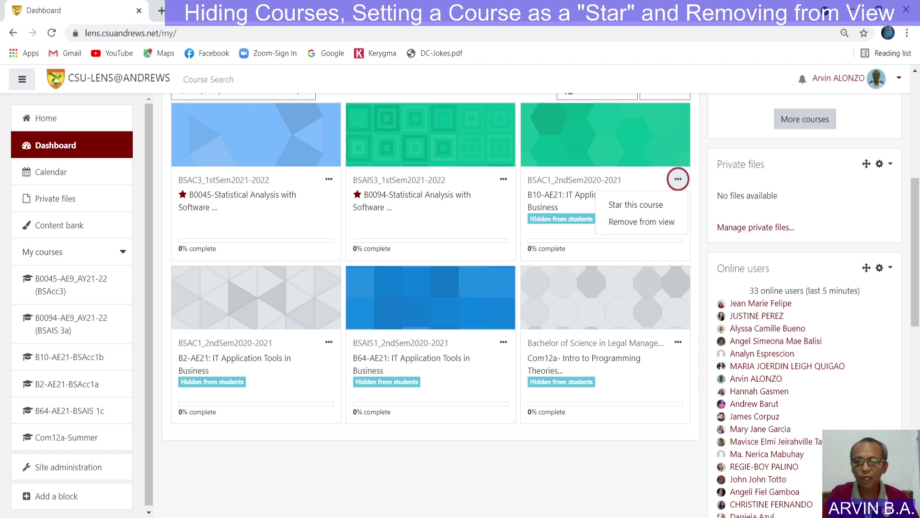
click(642, 221)
Remove the B2-AE21, B64-AE21 and Com12a courses from view, leaving B0045 and B0094
click(678, 179)
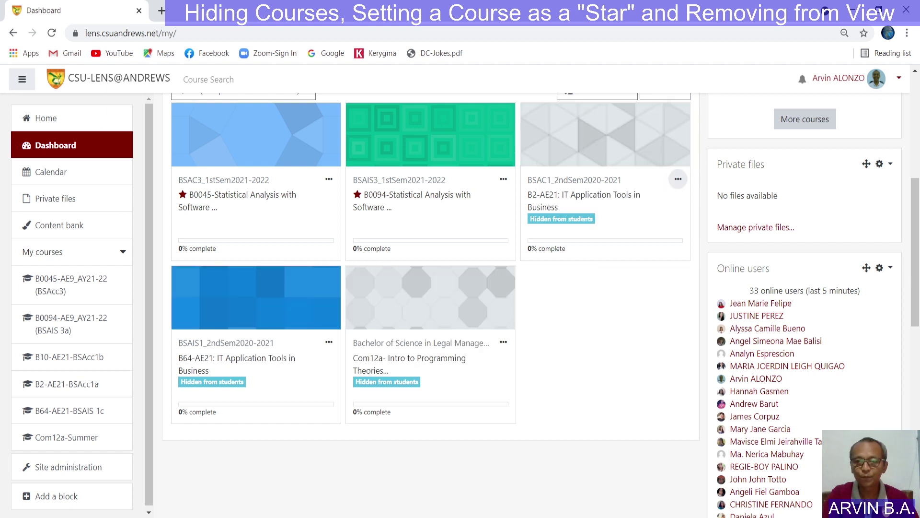
click(642, 221)
click(678, 179)
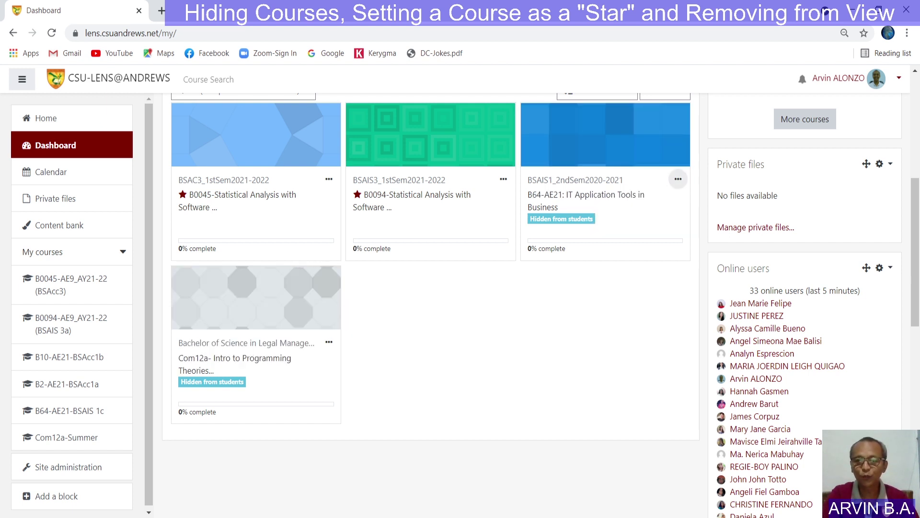
click(641, 221)
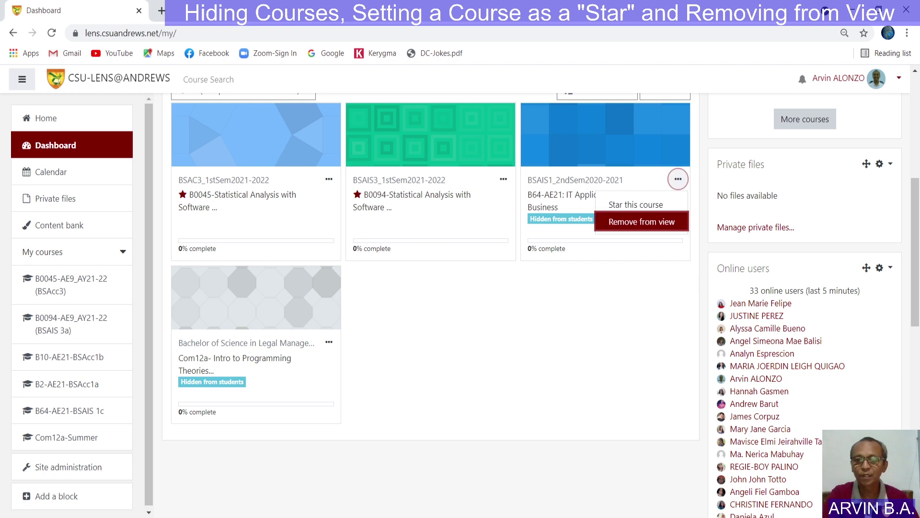
click(678, 179)
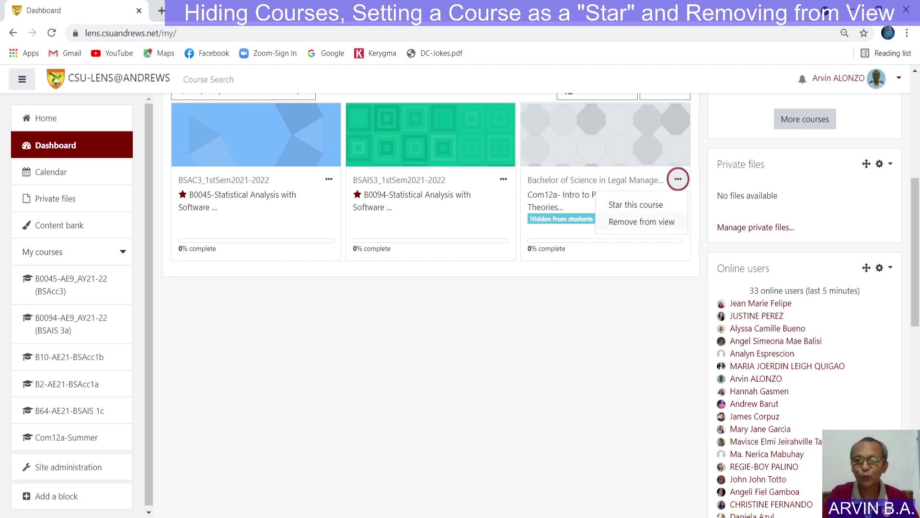
click(642, 221)
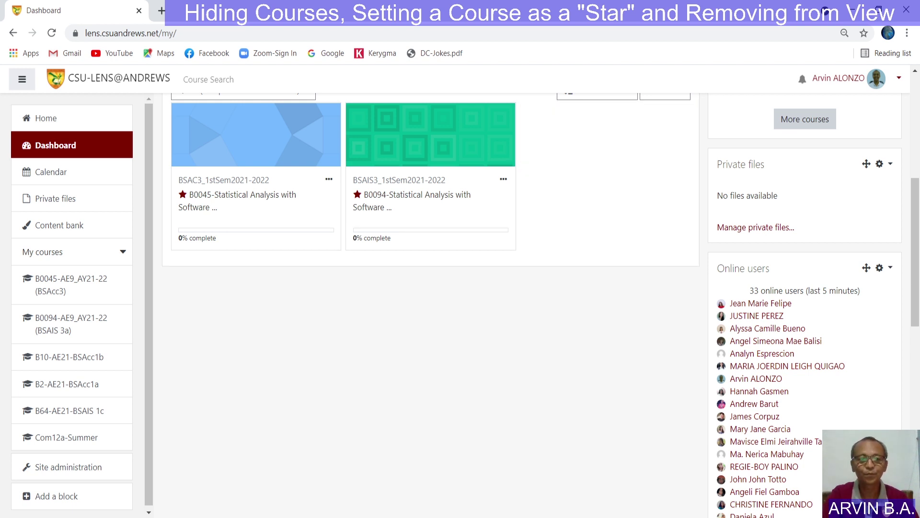
scroll(431, 240, up, 3)
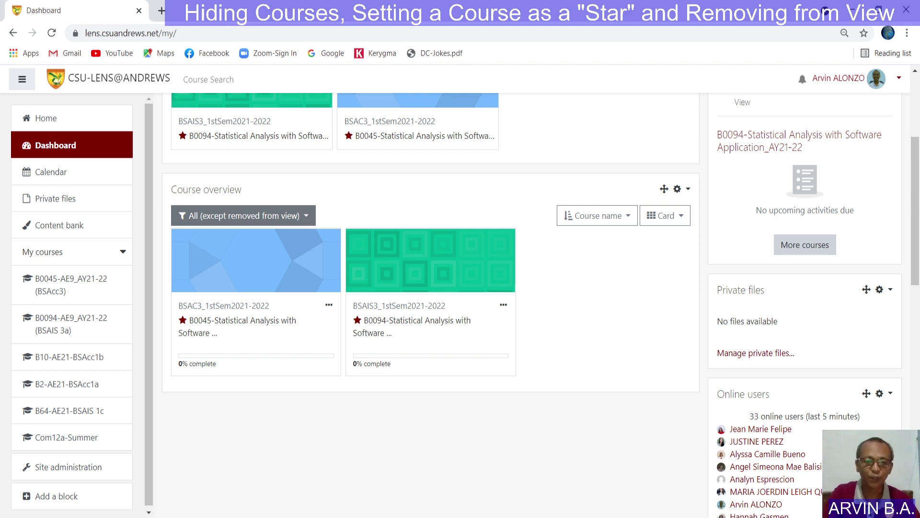
Unstar B0037 from the Removed from view list, then switch the filter back to All
click(243, 215)
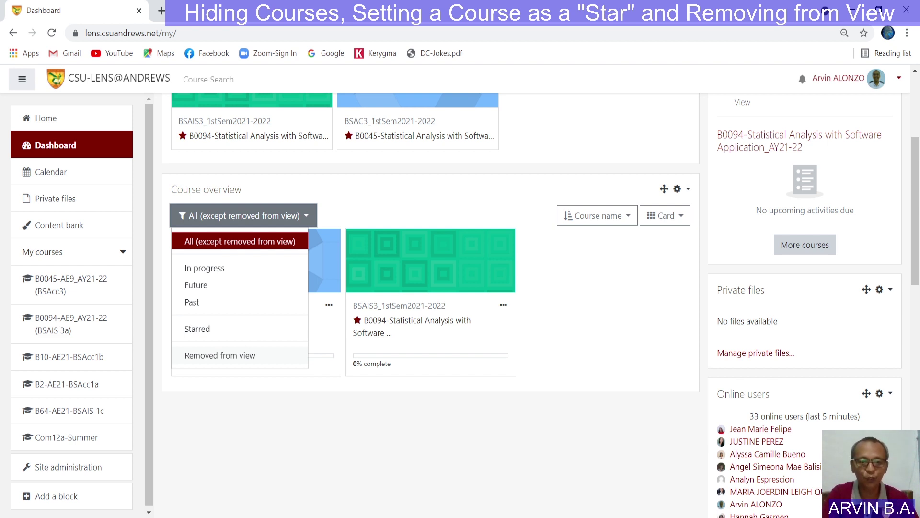
click(220, 355)
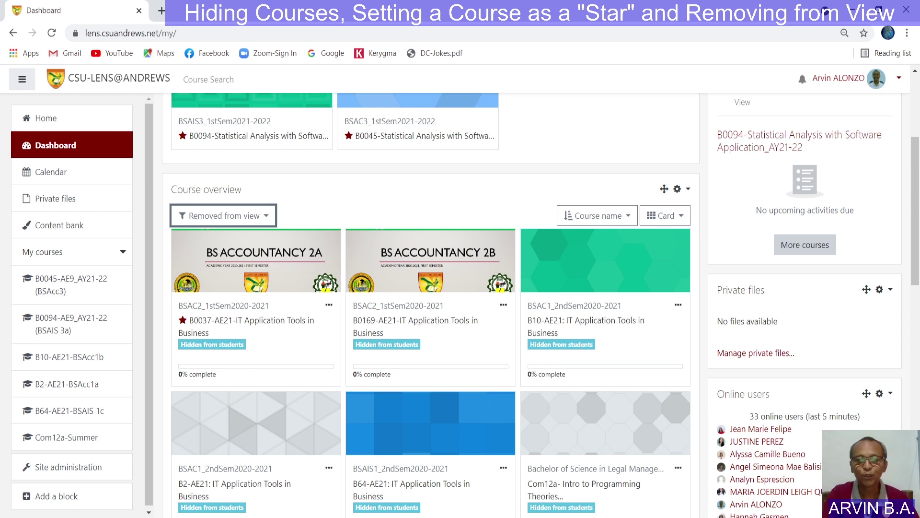
click(329, 305)
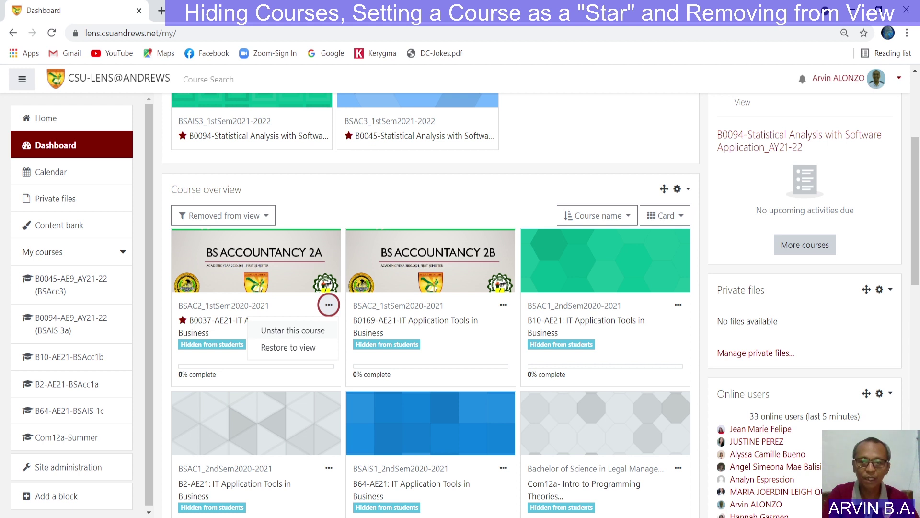
click(293, 330)
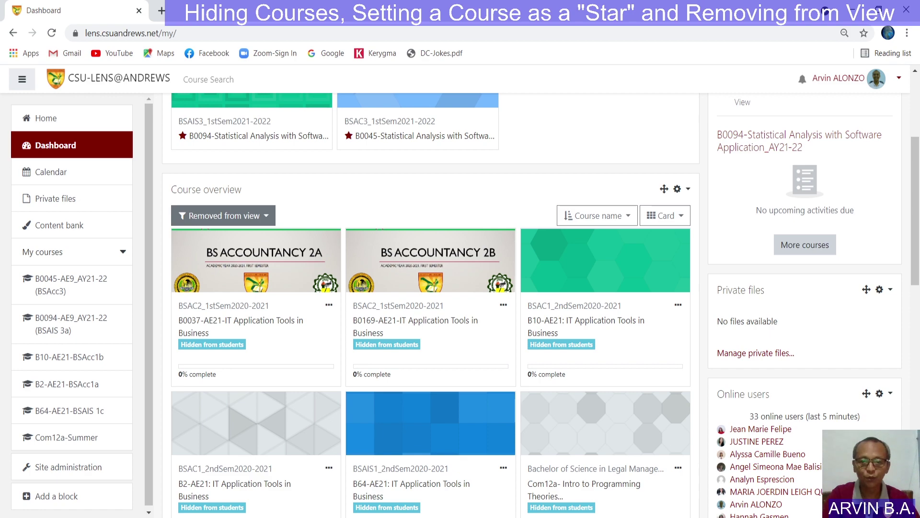
click(223, 215)
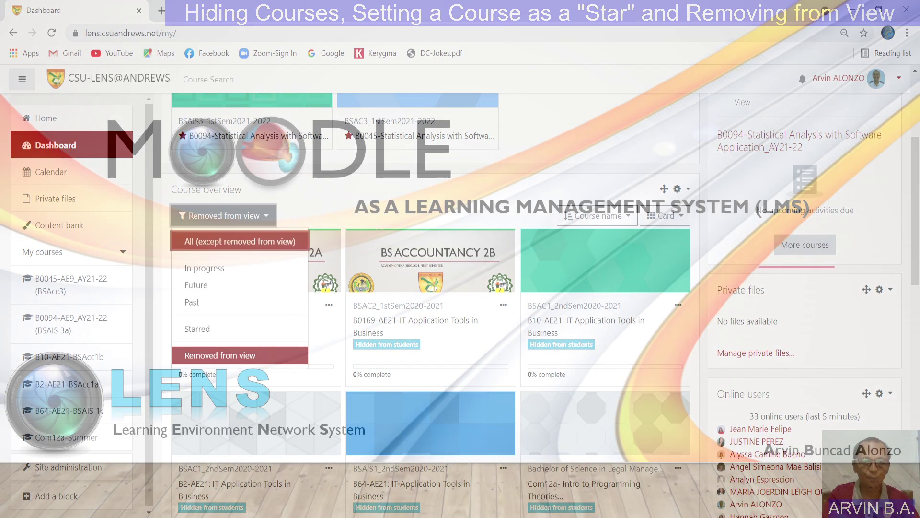
click(239, 238)
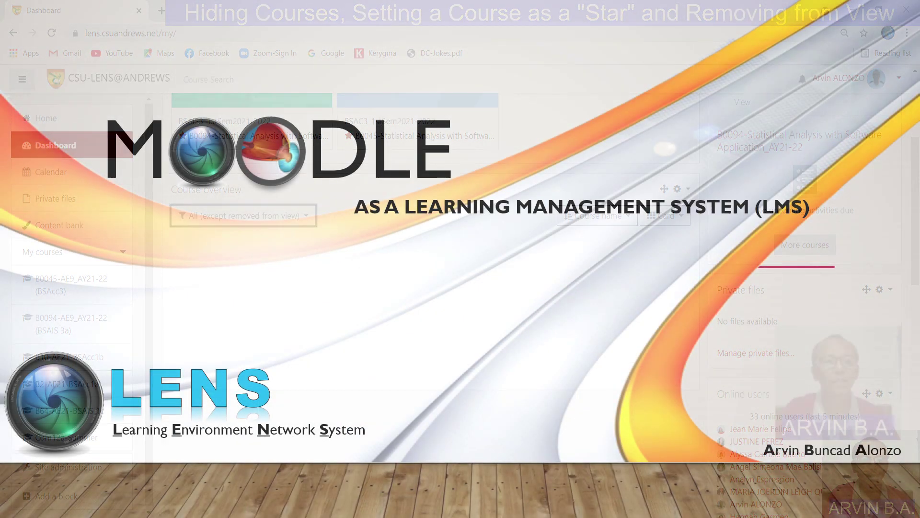